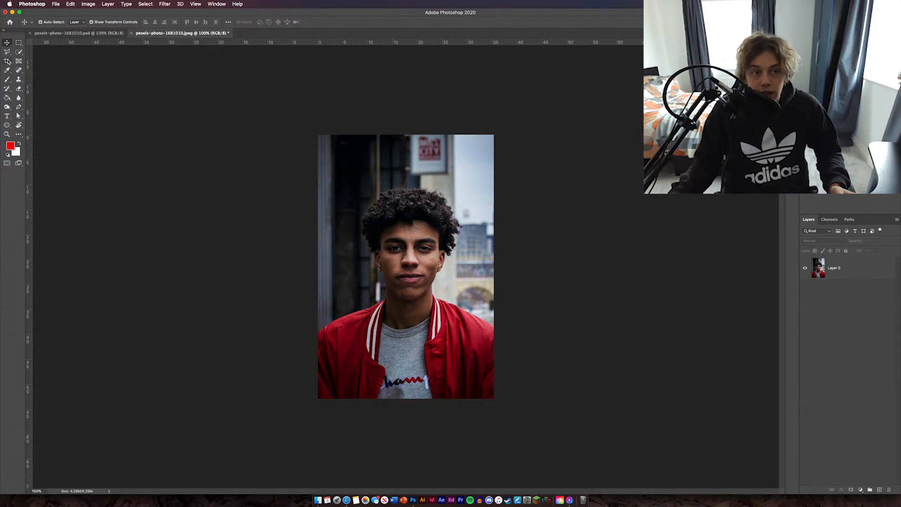
- Select the whole background around the man on Layer 0 with the Quick Selection tool
{"action": "left_click", "coordinate": [19, 52]}
{"action": "left_click", "coordinate": [454, 178]}
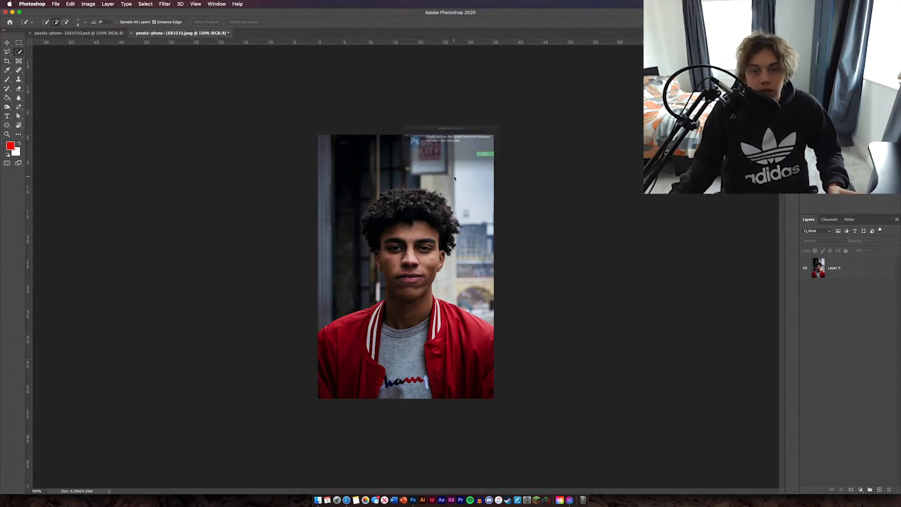
{"action": "left_click", "coordinate": [834, 268]}
{"action": "left_click", "coordinate": [459, 172]}
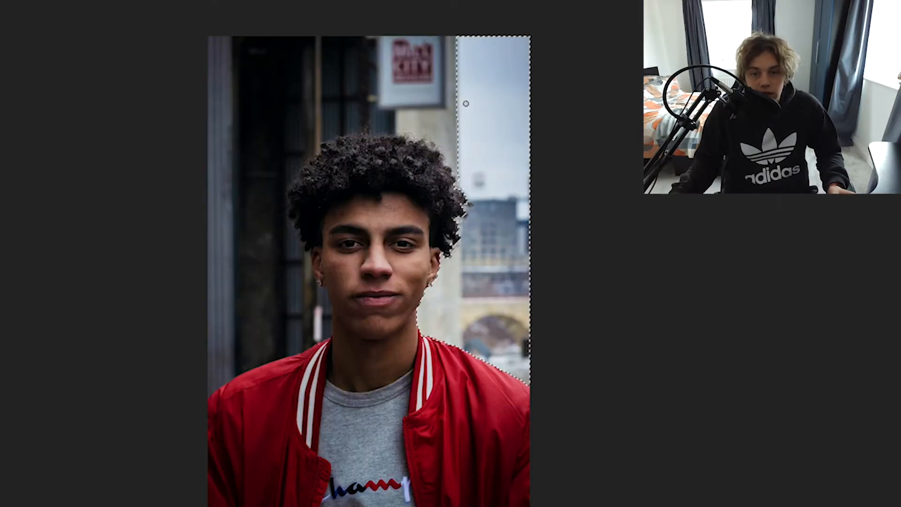
{"action": "mouse_move", "coordinate": [346, 73]}
{"action": "left_mouse_down"}
{"action": "mouse_move", "coordinate": [292, 73]}
{"action": "mouse_move", "coordinate": [256, 100]}
{"action": "mouse_move", "coordinate": [245, 159]}
{"action": "mouse_move", "coordinate": [223, 139]}
{"action": "mouse_move", "coordinate": [206, 55]}
{"action": "mouse_move", "coordinate": [236, 249]}
{"action": "left_mouse_up"}
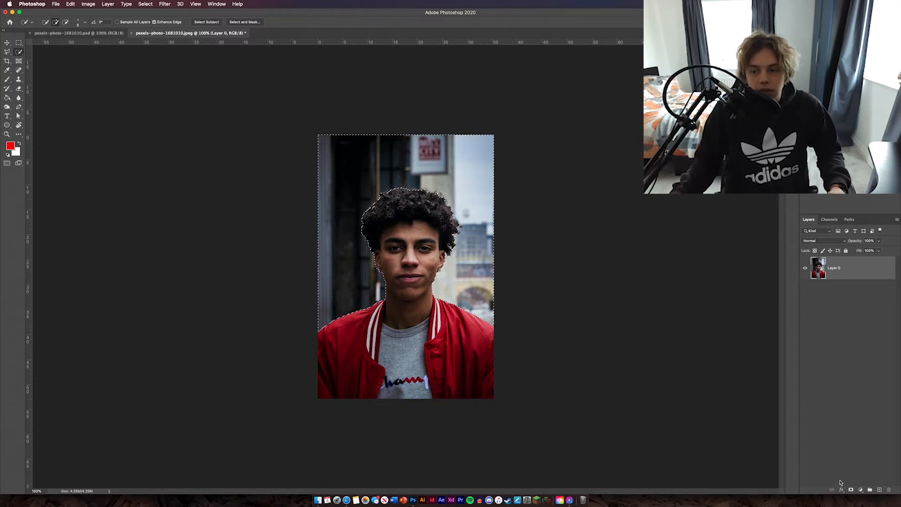
- Invert the selection to mask out the photo's background and refine the mask's edge with higher contrast
{"action": "left_click", "coordinate": [851, 489]}
{"action": "key", "text": "super+z"}
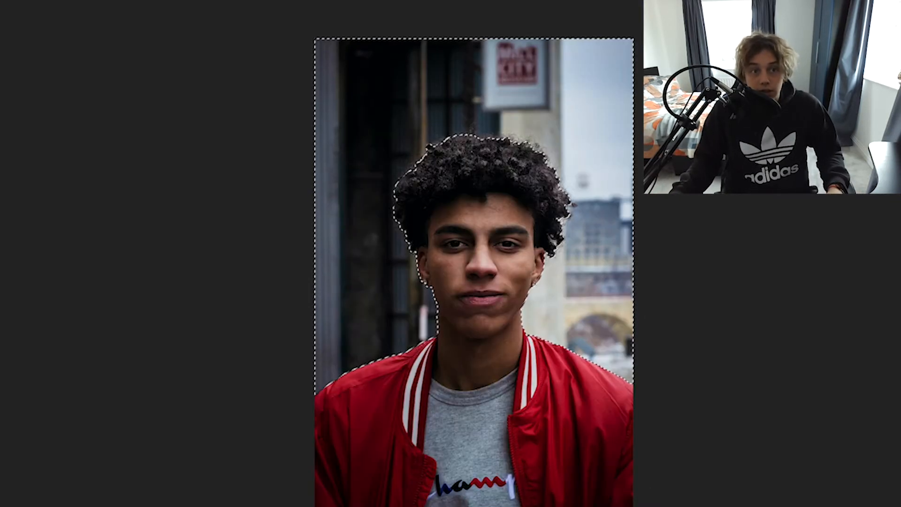
{"action": "key", "text": "shift+super+i"}
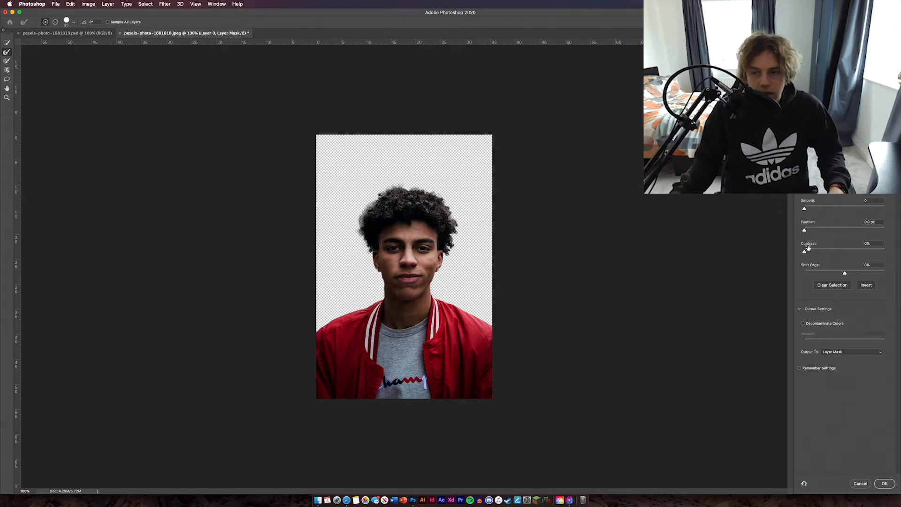
{"action": "left_click_drag", "start_coordinate": [805, 251], "coordinate": [834, 252]}
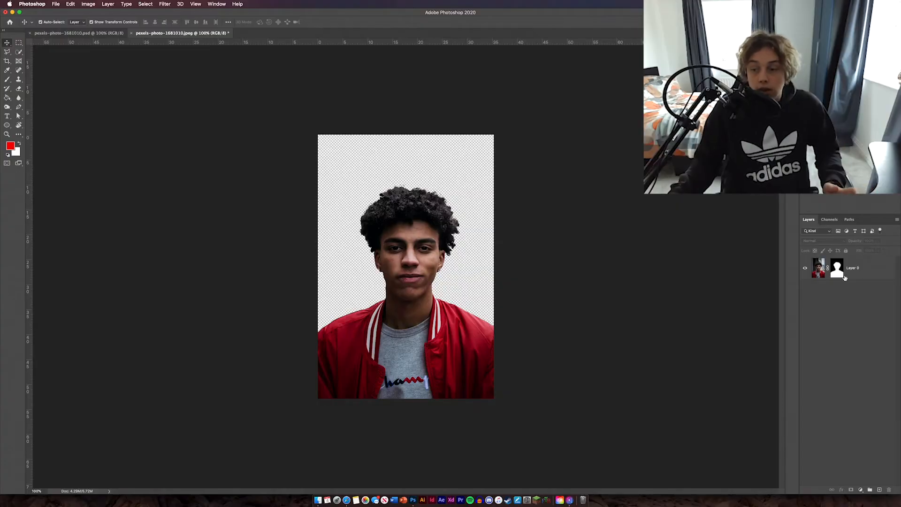
- Add a new layer beneath the masked portrait and fill it with white
{"action": "left_click", "coordinate": [845, 276]}
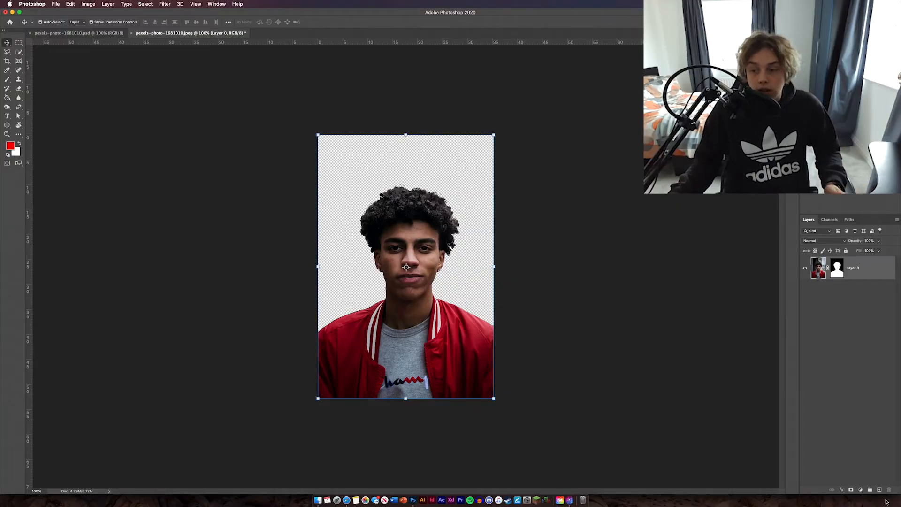
{"action": "left_click", "coordinate": [878, 489], "text": "super"}
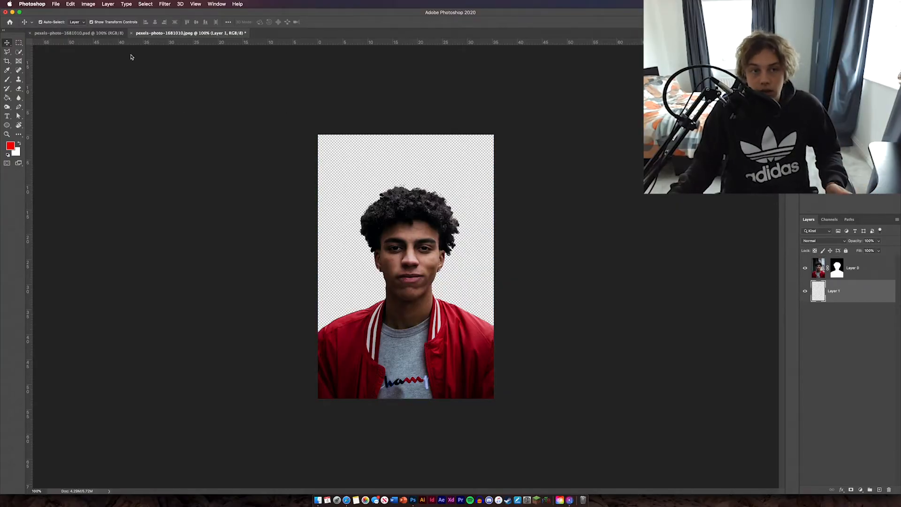
{"action": "left_click", "coordinate": [70, 4]}
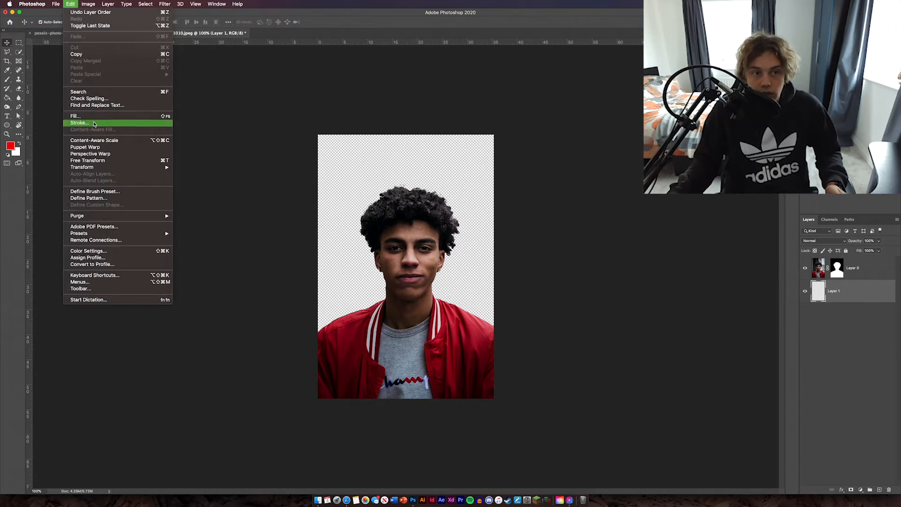
{"action": "left_click", "coordinate": [89, 124]}
{"action": "left_click", "coordinate": [639, 221]}
{"action": "key", "text": "v"}
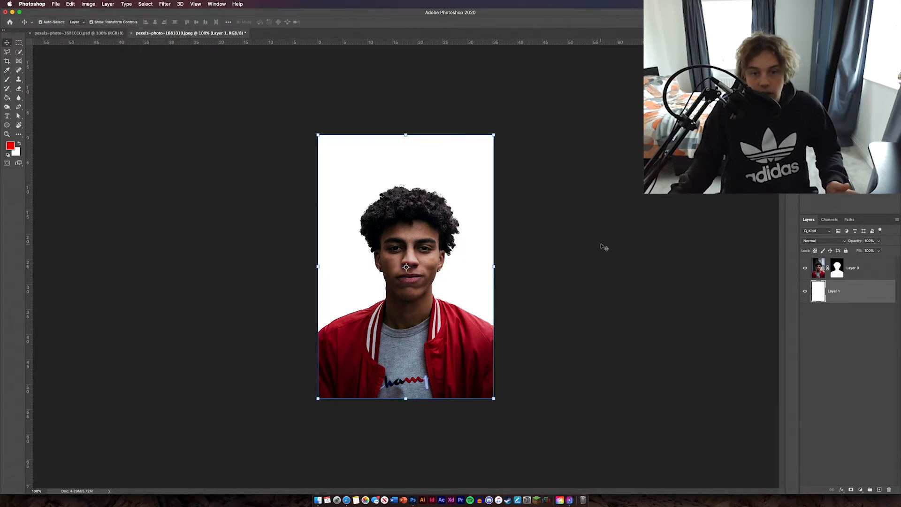
{"action": "left_click", "coordinate": [604, 247]}
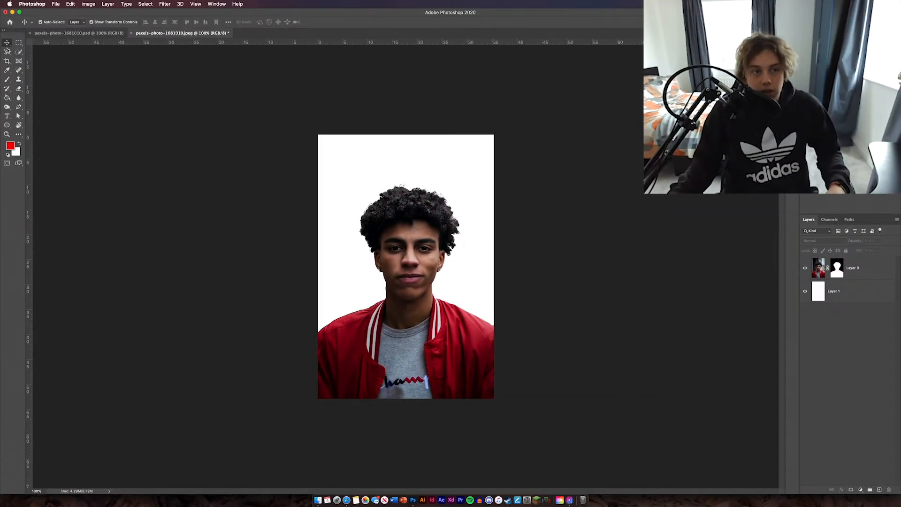
- Place the city street photo above the portrait layer and blend it in Screen mode
{"action": "left_click", "coordinate": [321, 500]}
{"action": "left_click_drag", "start_coordinate": [345, 104], "coordinate": [277, 230]}
{"action": "left_click_drag", "start_coordinate": [420, 230], "coordinate": [422, 257]}
{"action": "left_click_drag", "start_coordinate": [405, 183], "coordinate": [406, 183]}
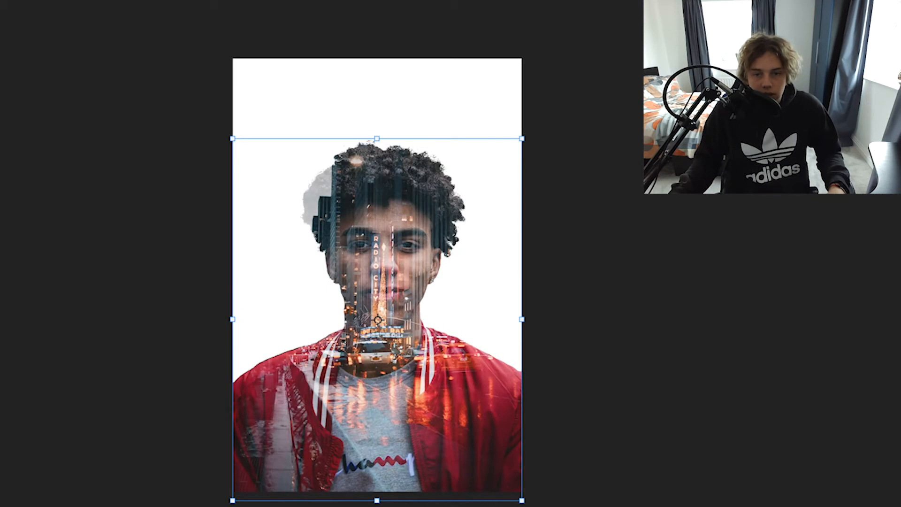
- Enlarge the city photo to about 34.8% scale and position it over the man's face and jacket
{"action": "mouse_move", "coordinate": [429, 366]}
{"action": "left_mouse_down"}
{"action": "mouse_move", "coordinate": [415, 356]}
{"action": "mouse_move", "coordinate": [416, 373]}
{"action": "left_mouse_up"}
{"action": "left_click_drag", "start_coordinate": [512, 328], "coordinate": [612, 327]}
{"action": "left_click_drag", "start_coordinate": [437, 375], "coordinate": [402, 389]}
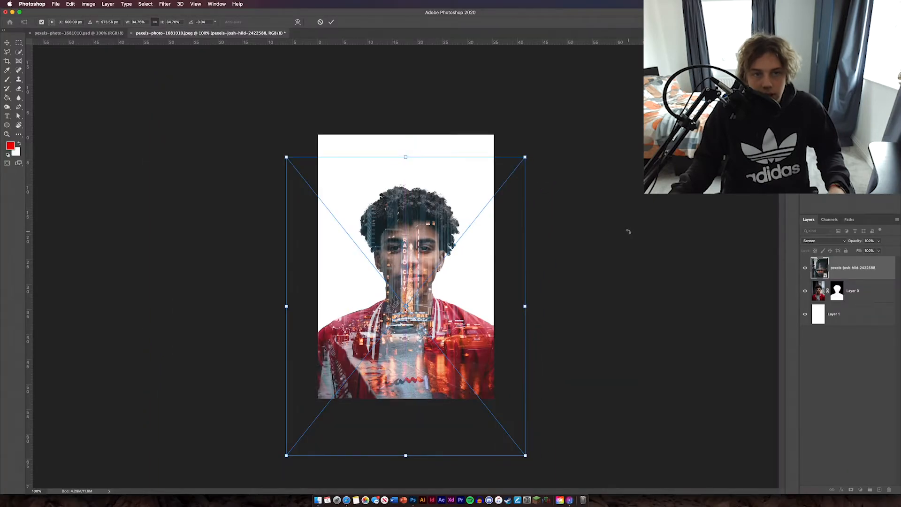
{"action": "left_click", "coordinate": [334, 23]}
{"action": "left_click", "coordinate": [600, 338]}
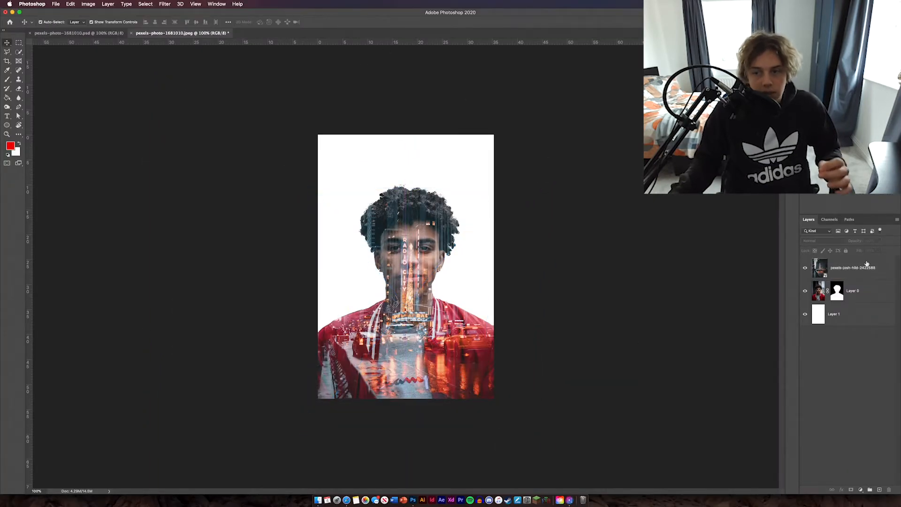
- Apply a Black & White adjustment to the city photo layer with slightly raised Reds
{"action": "left_click", "coordinate": [862, 276]}
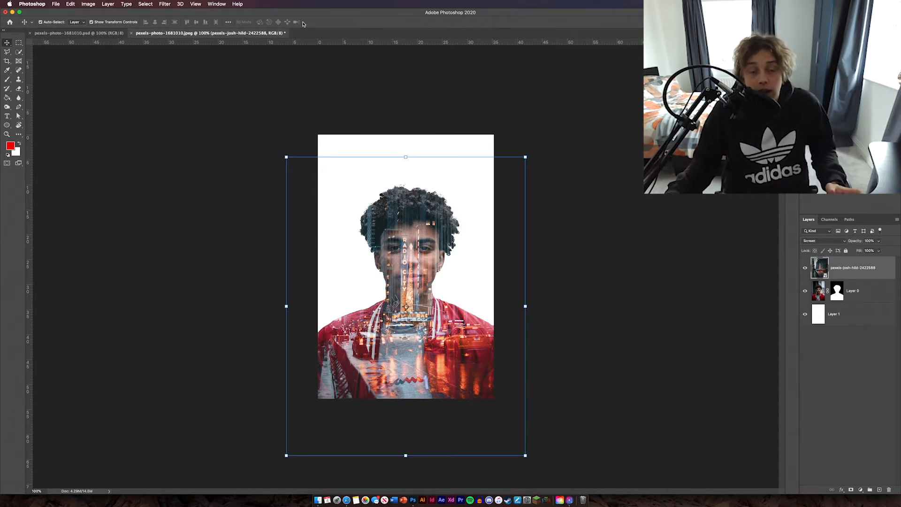
{"action": "left_click", "coordinate": [88, 3]}
{"action": "mouse_move", "coordinate": [141, 23]}
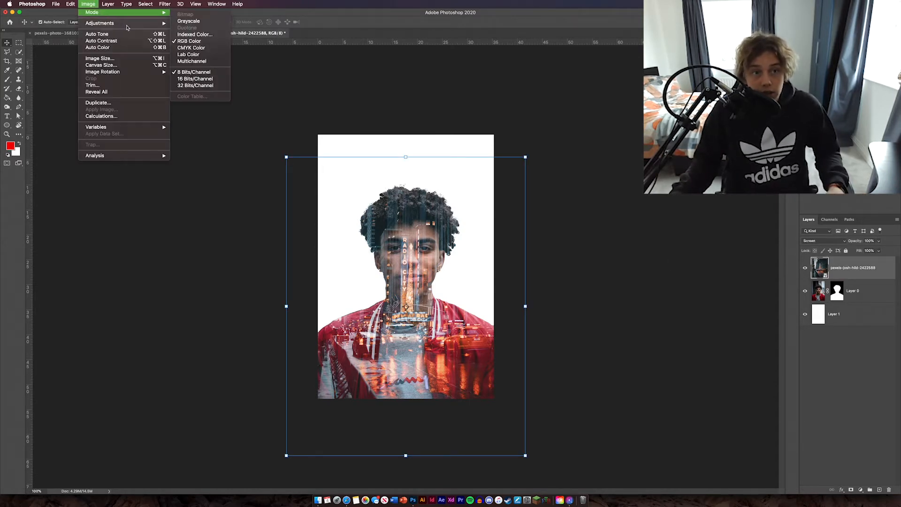
{"action": "left_click", "coordinate": [195, 74]}
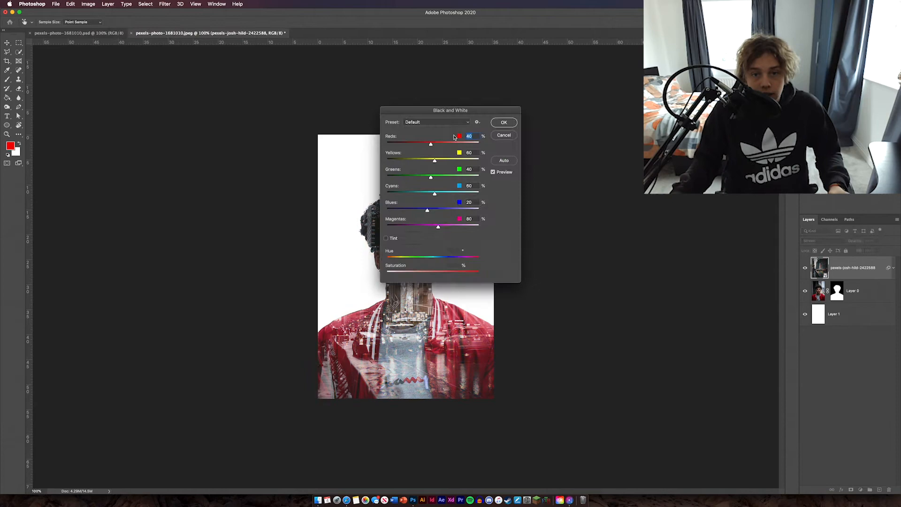
{"action": "left_click_drag", "start_coordinate": [431, 144], "coordinate": [438, 144]}
{"action": "left_click", "coordinate": [504, 122]}
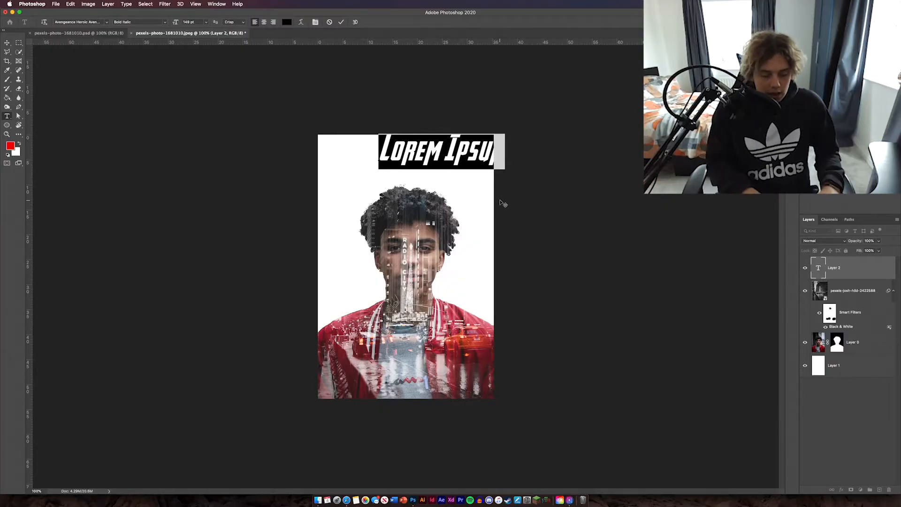
- Add two stacked title text lines reading "Double" and "Eposure" above the man's head
{"action": "type", "text": "Double"}
{"action": "left_click", "coordinate": [352, 202]}
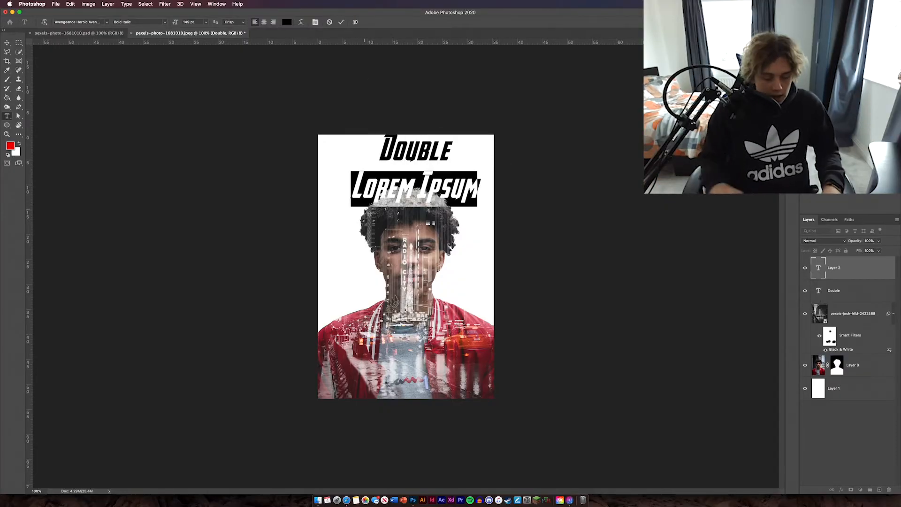
{"action": "type", "text": "Eposure"}
{"action": "left_click", "coordinate": [7, 42]}
{"action": "mouse_move", "coordinate": [418, 183]}
{"action": "left_mouse_down"}
{"action": "mouse_move", "coordinate": [445, 183]}
{"action": "mouse_move", "coordinate": [425, 183]}
{"action": "mouse_move", "coordinate": [420, 172]}
{"action": "left_mouse_up"}
- Retype the second title line as "EXPOSURE" in capitals
{"action": "double_click", "coordinate": [405, 188]}
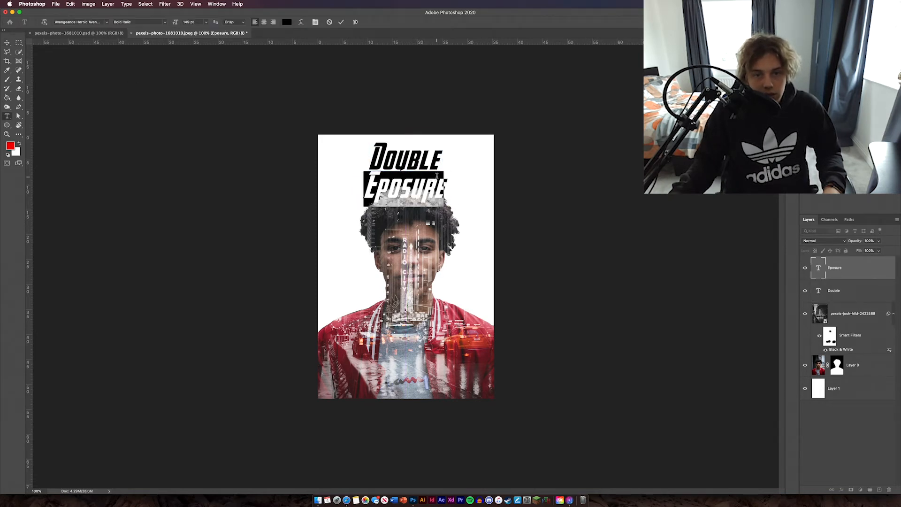
{"action": "key", "text": "BackSpace"}
{"action": "type", "text": "Ex"}
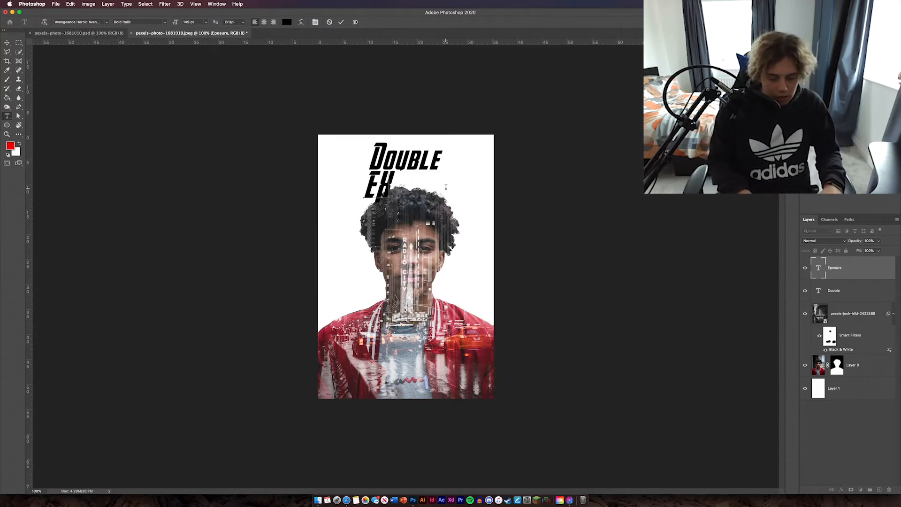
{"action": "type", "text": "posure"}
{"action": "left_click", "coordinate": [341, 23]}
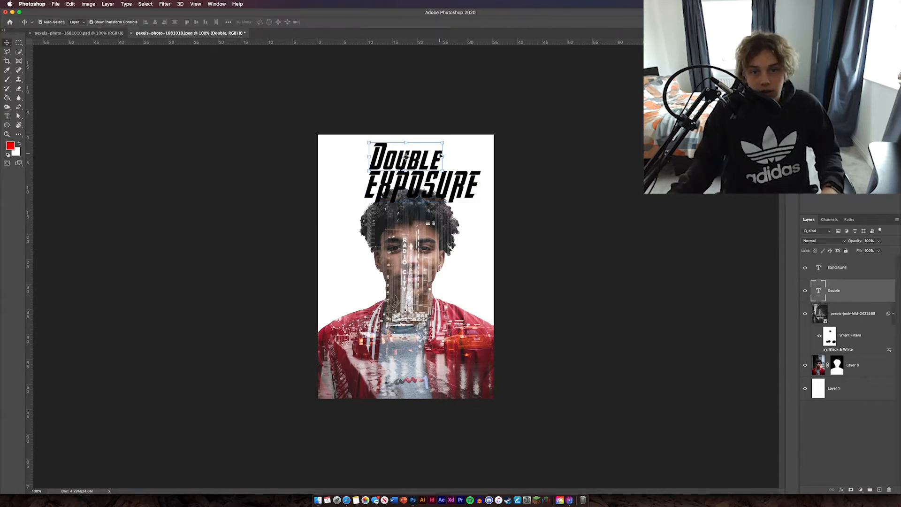
- Retype the first title line as "DOUBLE" in capitals and centre both lines across the poster
{"action": "double_click", "coordinate": [437, 154]}
{"action": "key", "text": "BackSpace"}
{"action": "type", "text": "Double"}
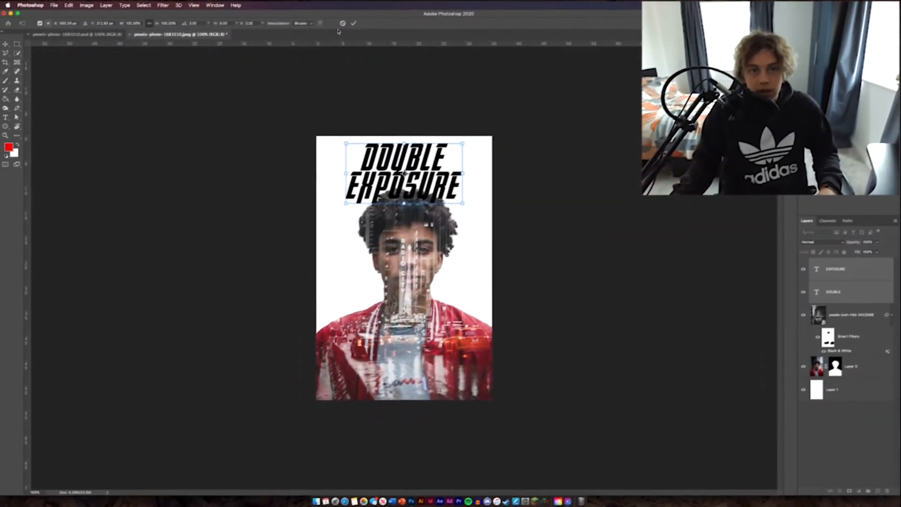
{"action": "left_click", "coordinate": [353, 23]}
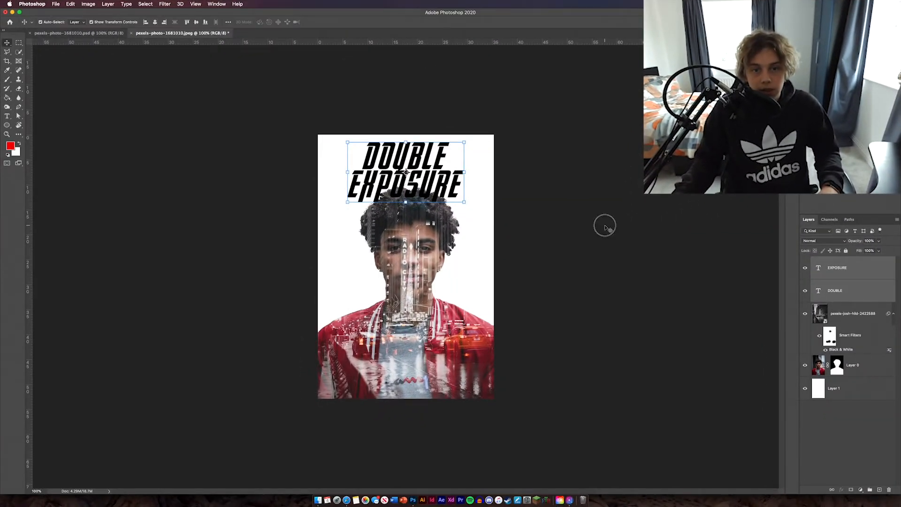
- Move the EXPOSURE text layer beneath the portrait layer so the hair overlaps the lettering
{"action": "left_click_drag", "start_coordinate": [868, 274], "coordinate": [859, 377]}
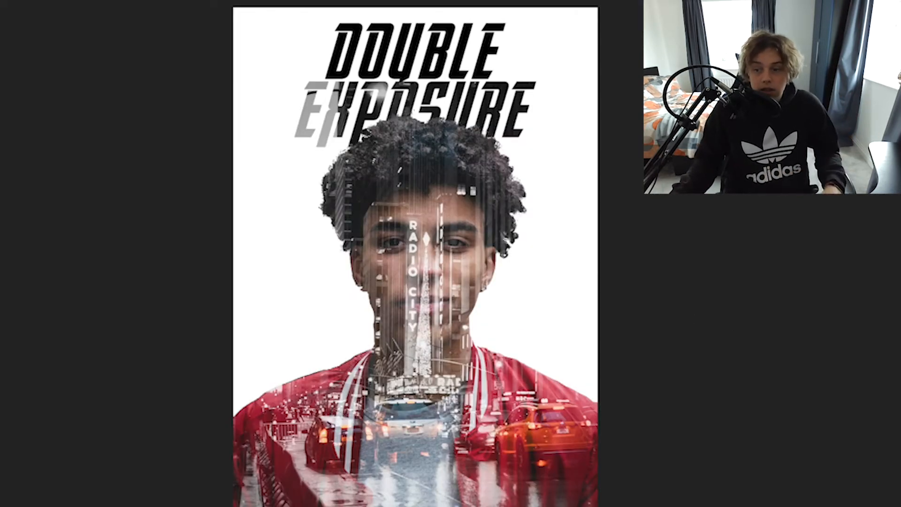
{"action": "key", "text": "ctrl+t"}
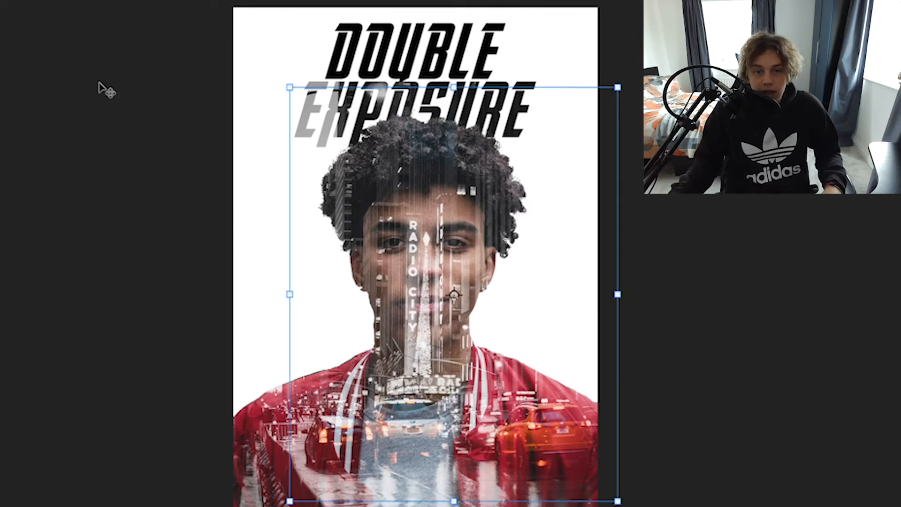
{"action": "key", "text": "Return"}
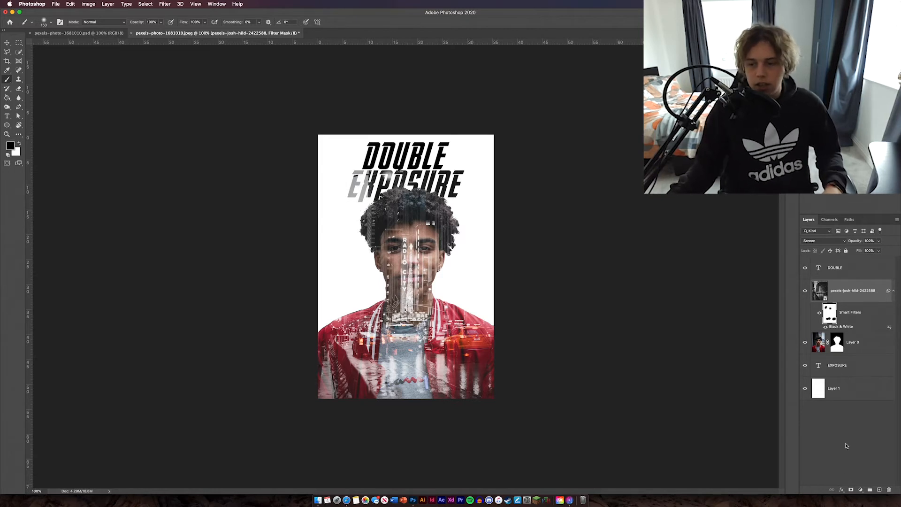
- Add a layer mask to the city photo and paint black over the faded letters of EXPOSURE
{"action": "left_click", "coordinate": [850, 489]}
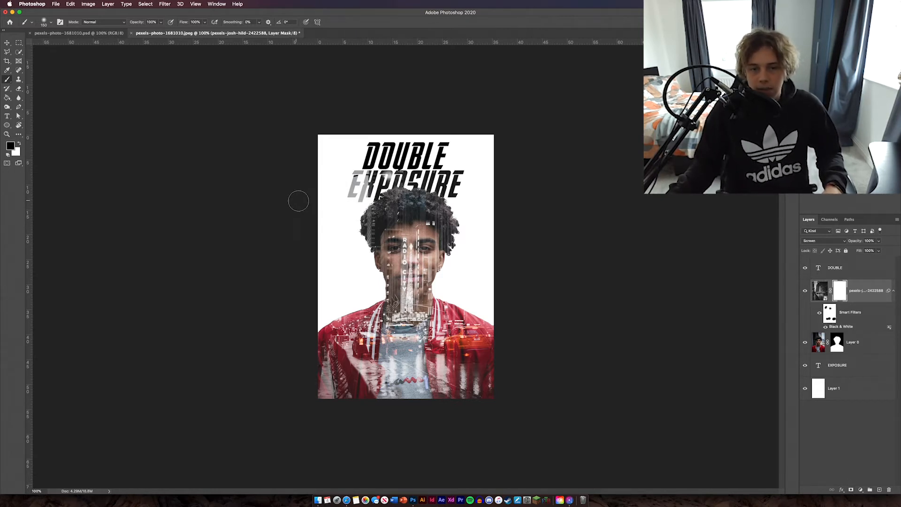
{"action": "key", "text": "d"}
{"action": "left_click_drag", "start_coordinate": [347, 175], "coordinate": [367, 192]}
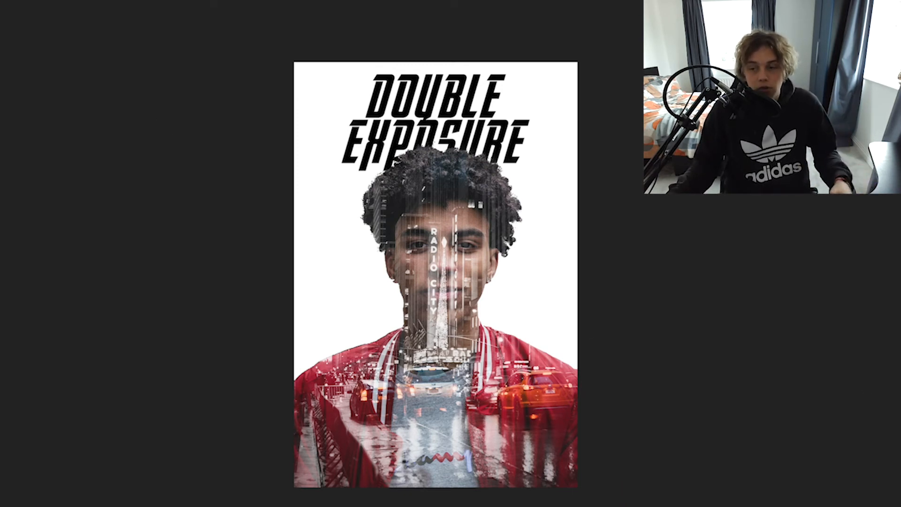
- Marquee-select the poster area on the merged Group 1 copy and cut it onto a new layer
{"action": "left_click", "coordinate": [436, 97]}
{"action": "left_click", "coordinate": [436, 97]}
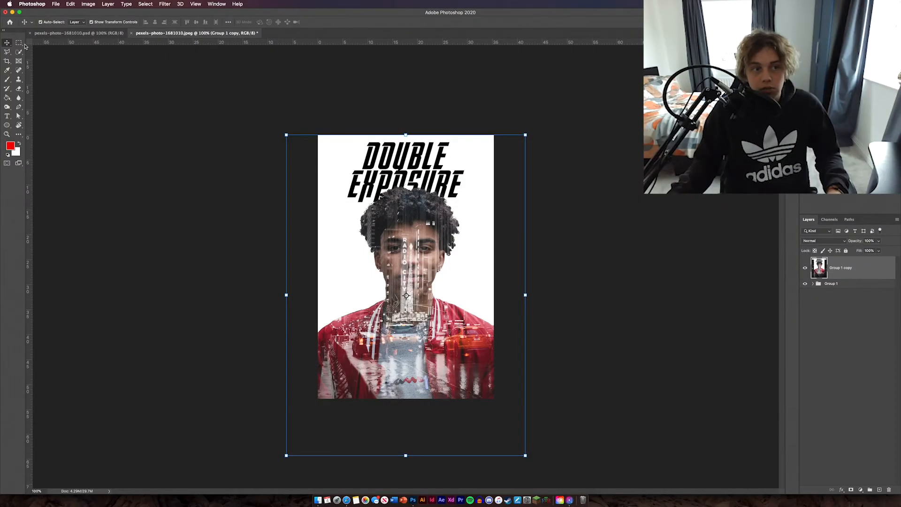
{"action": "left_click", "coordinate": [19, 43]}
{"action": "left_click_drag", "start_coordinate": [318, 119], "coordinate": [495, 400]}
{"action": "right_click", "coordinate": [367, 240]}
{"action": "left_click", "coordinate": [405, 291]}
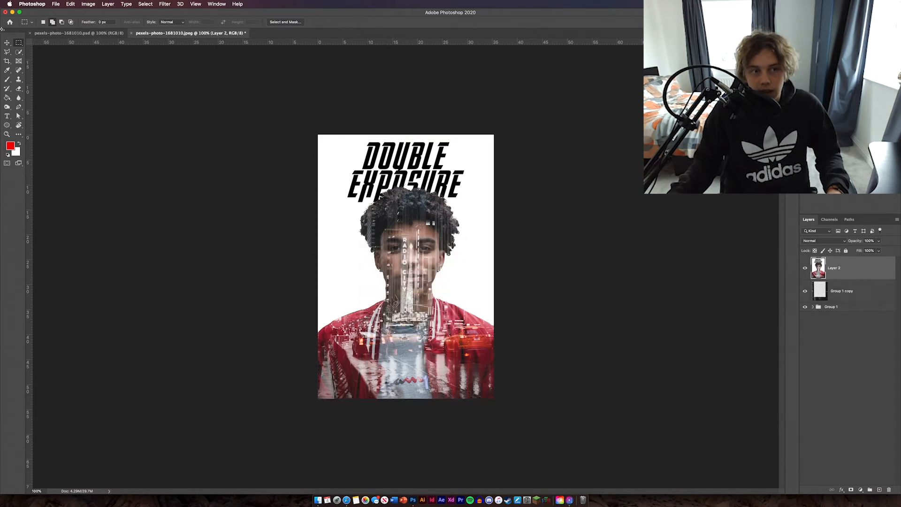
- Delete the leftover Group 1 copy layer
{"action": "key", "text": "v"}
{"action": "left_click", "coordinate": [869, 291]}
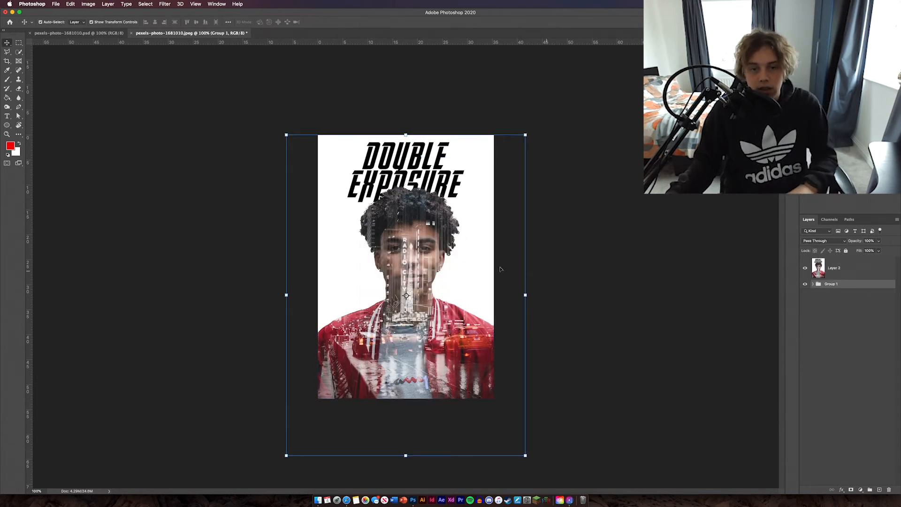
{"action": "key", "text": "Delete"}
- Open the flattened poster layer in the Camera Raw filter and set temperature to -8 and tint to +28
{"action": "left_click", "coordinate": [855, 259]}
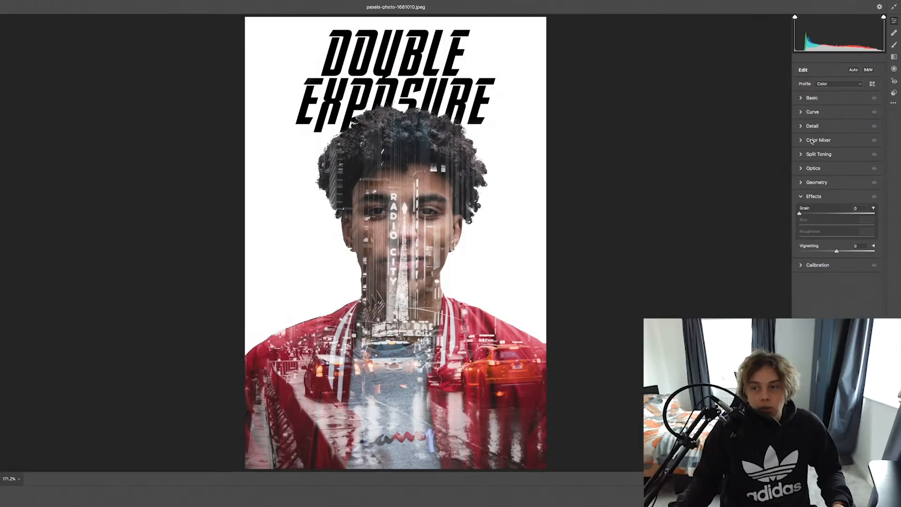
{"action": "left_click", "coordinate": [802, 98]}
{"action": "left_click_drag", "start_coordinate": [841, 129], "coordinate": [846, 135]}
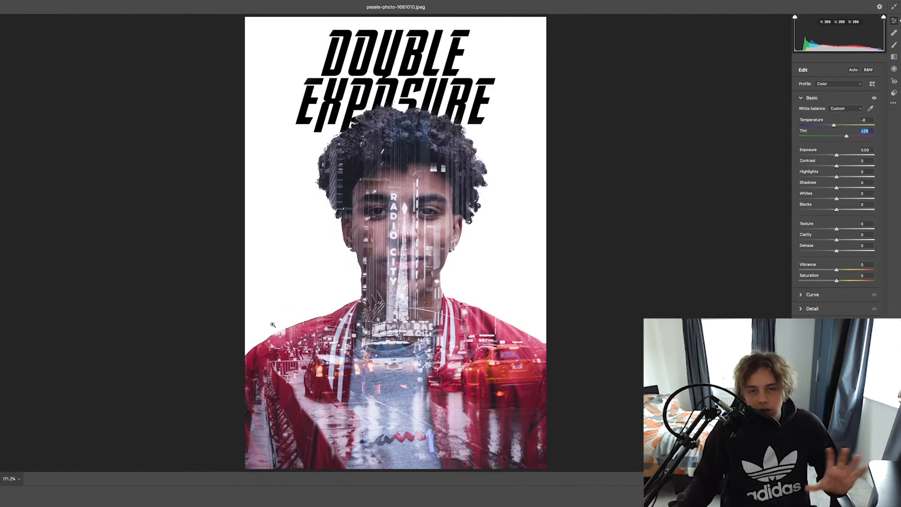
- Set exposure to -0.45, contrast +44, highlights +16, shadows -8, whites +28, blacks -27 and texture +100
{"action": "left_click_drag", "start_coordinate": [839, 157], "coordinate": [884, 231]}
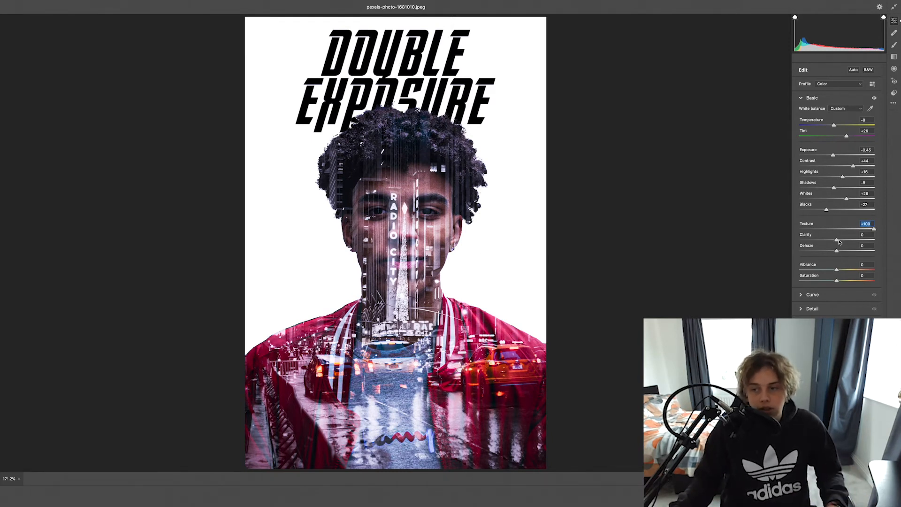
- Set the poster's clarity to +10, vibrance to +28 and saturation to +68
{"action": "left_click_drag", "start_coordinate": [843, 241], "coordinate": [850, 241]}
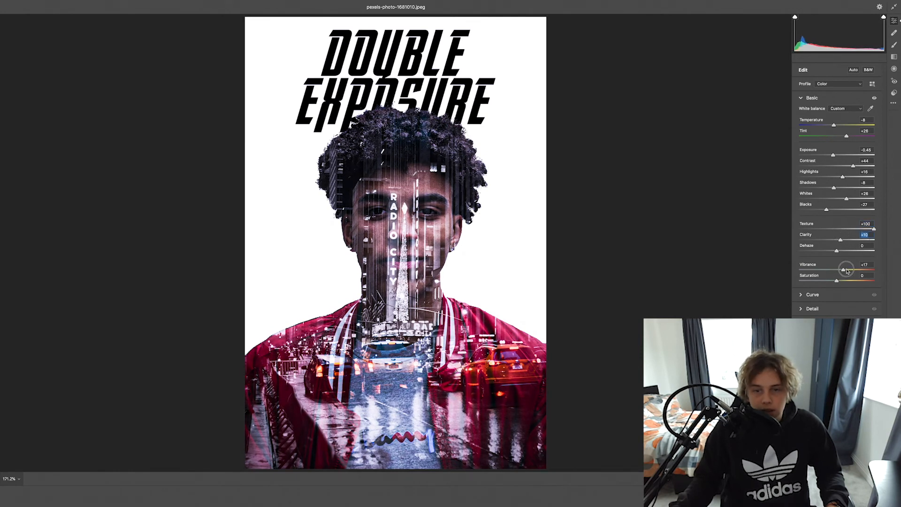
{"action": "left_click_drag", "start_coordinate": [838, 281], "coordinate": [864, 285]}
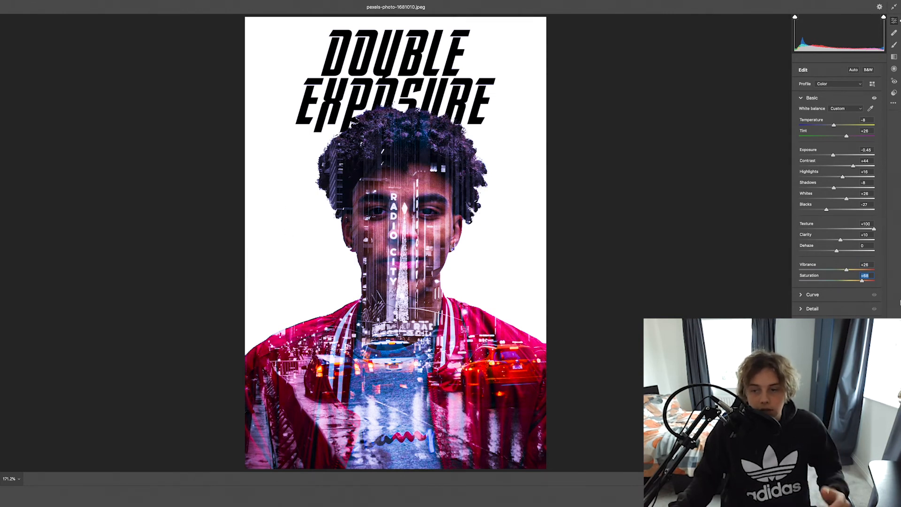
- Shape the point curve into a gentle S, lowering the shadows to output 46 and placing a highlight point at input 217, output 221
{"action": "left_click", "coordinate": [803, 295]}
{"action": "left_click_drag", "start_coordinate": [817, 191], "coordinate": [817, 196]}
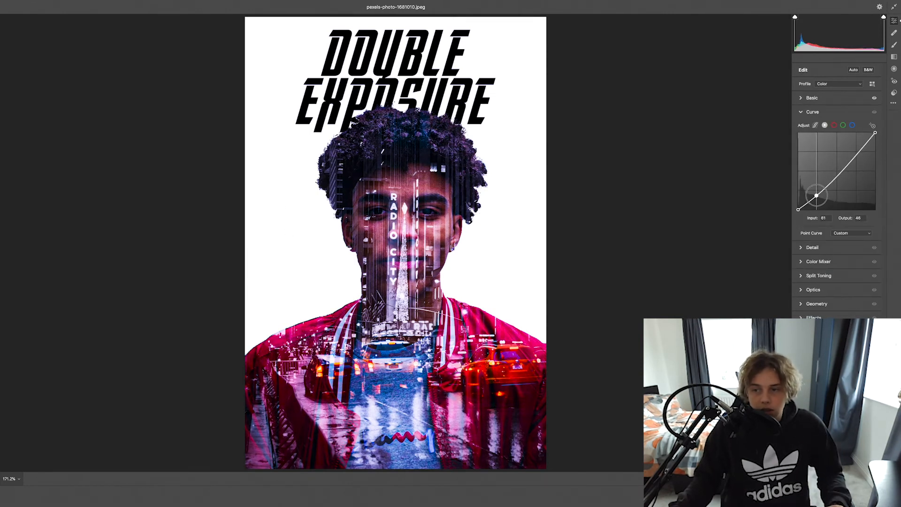
{"action": "left_click_drag", "start_coordinate": [866, 144], "coordinate": [863, 141]}
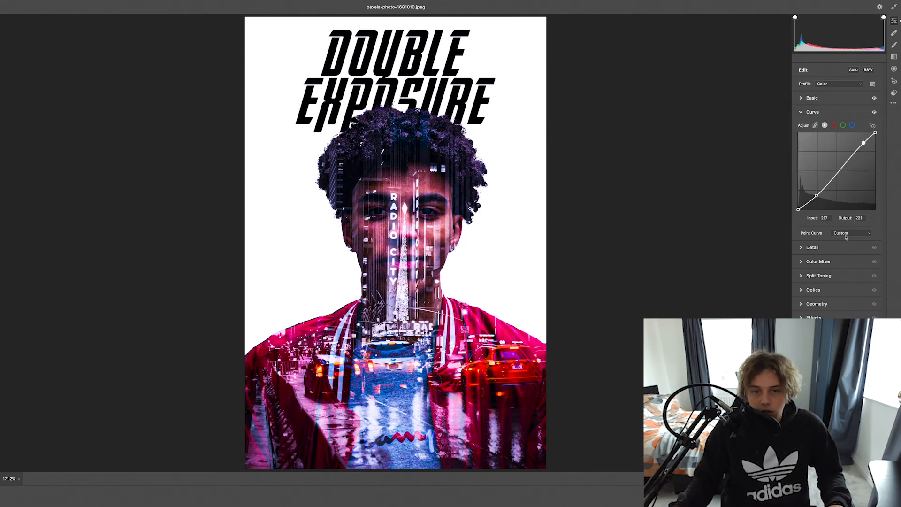
- Set sharpening to 67 and grain to 22, and apply the Camera Raw filter to the poster layer
{"action": "left_click", "coordinate": [803, 249]}
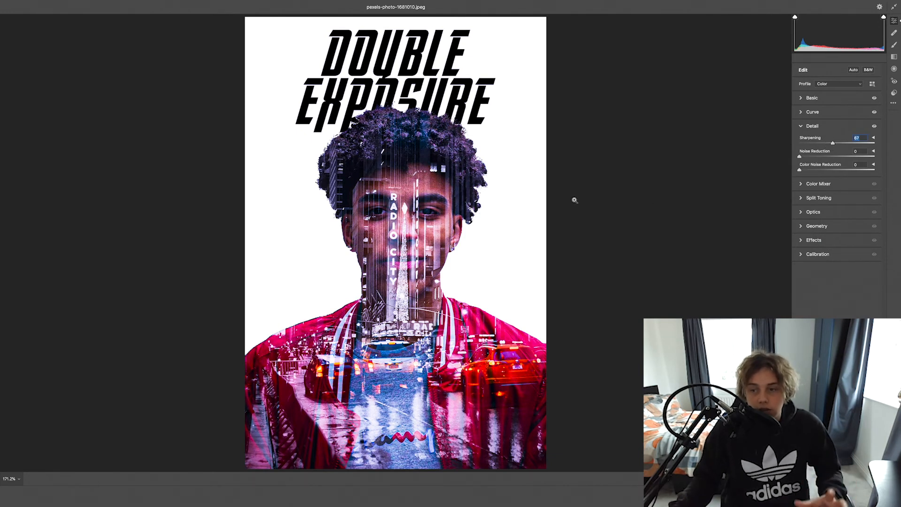
{"action": "left_click", "coordinate": [802, 240]}
{"action": "left_click_drag", "start_coordinate": [807, 214], "coordinate": [816, 215]}
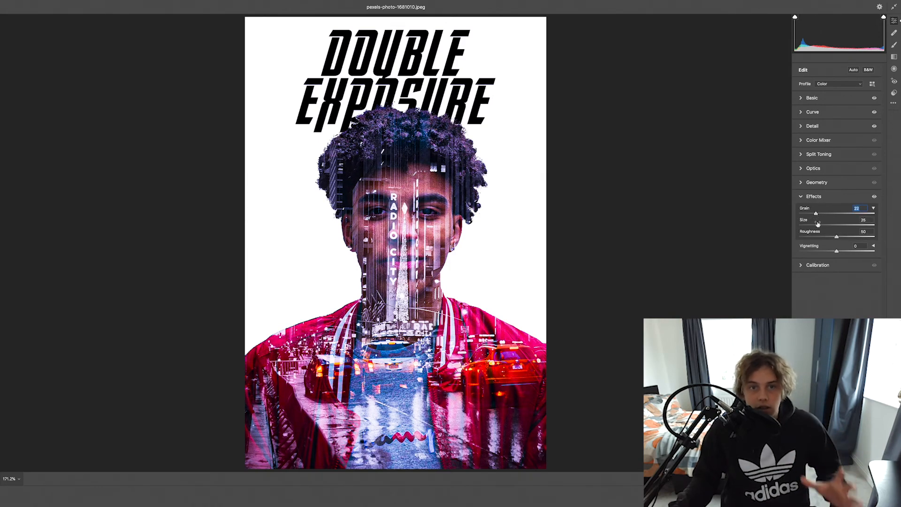
{"action": "key", "text": "Return"}
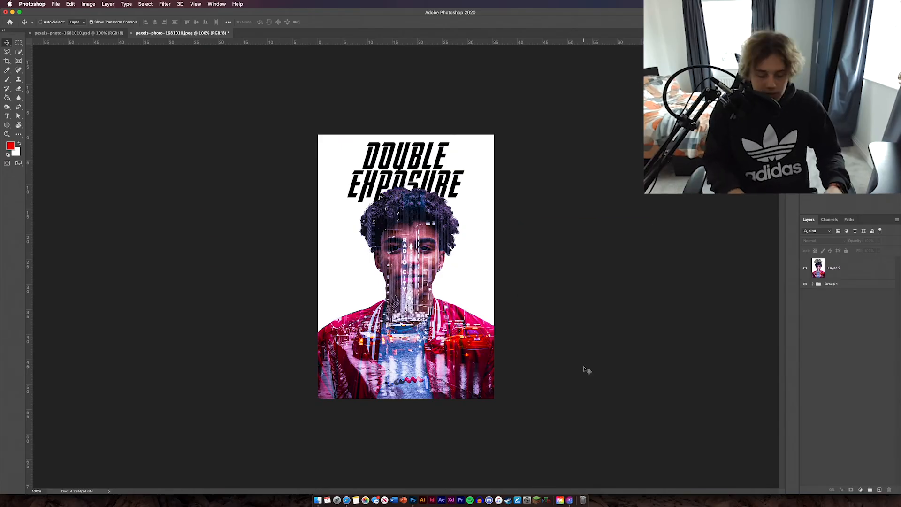
{"action": "key", "text": "super+equal"}
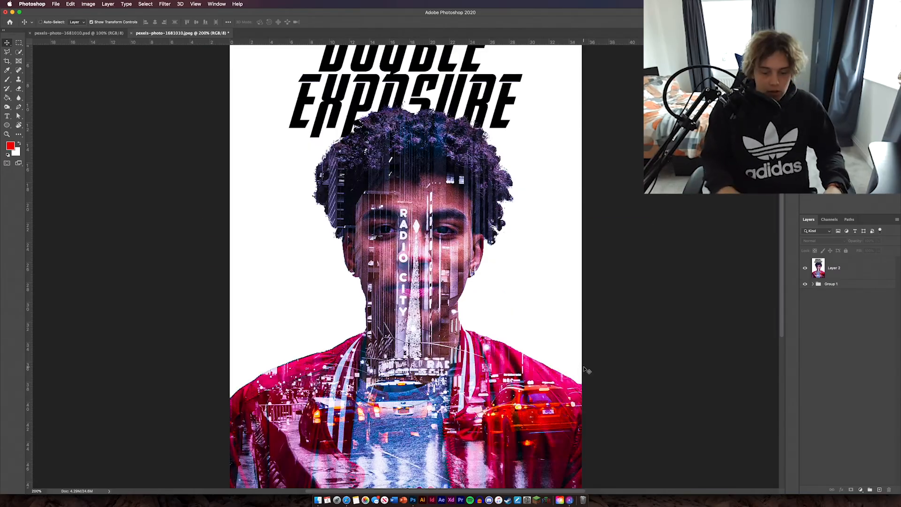
{"action": "key", "text": "z"}
{"action": "left_click_drag", "start_coordinate": [519, 286], "coordinate": [518, 203]}
{"action": "key", "text": "v"}
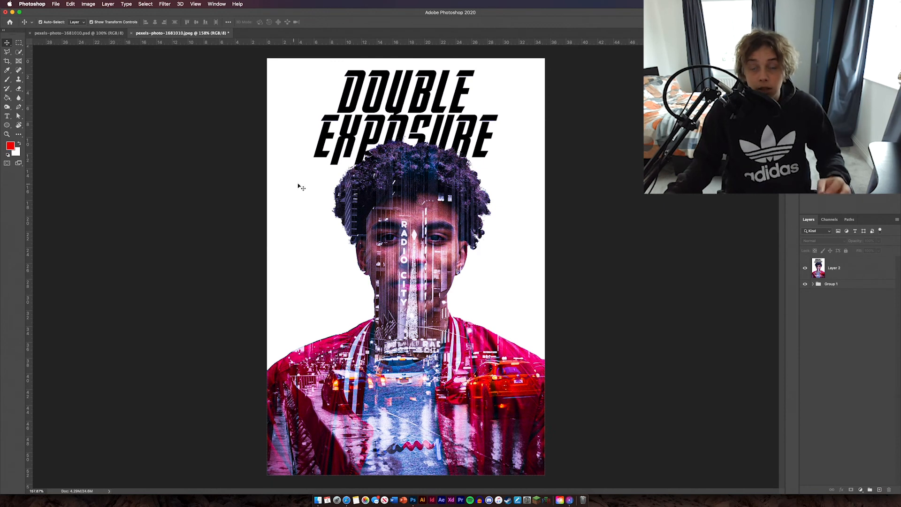